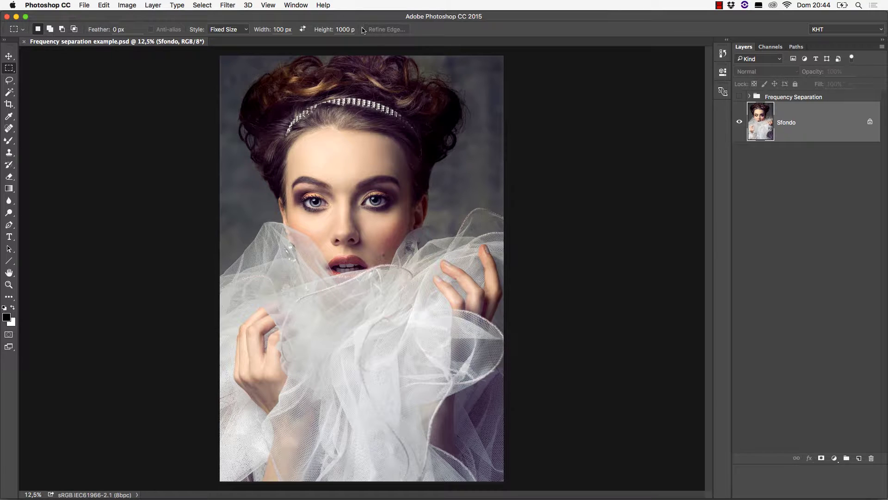
Preview the Wow! Frequency Equalizer panel from Window > Extensions, then close it.
left_click(296, 5)
mouse_move(304, 65)
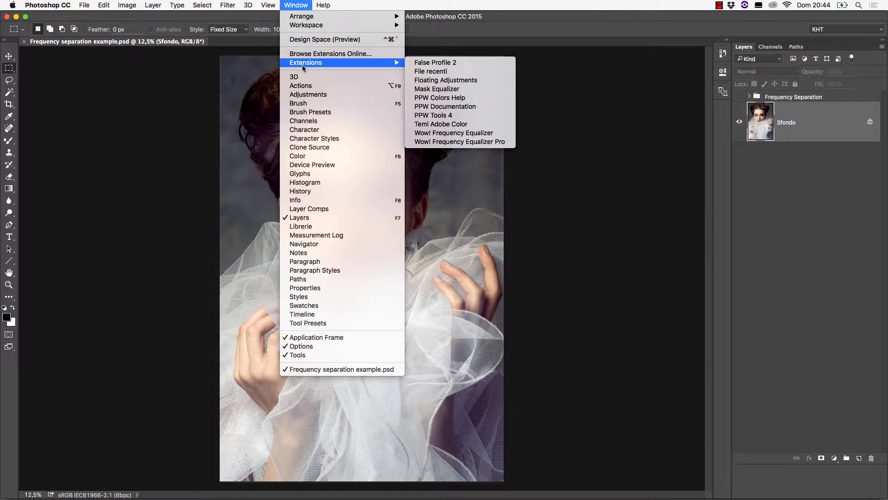
left_click(477, 135)
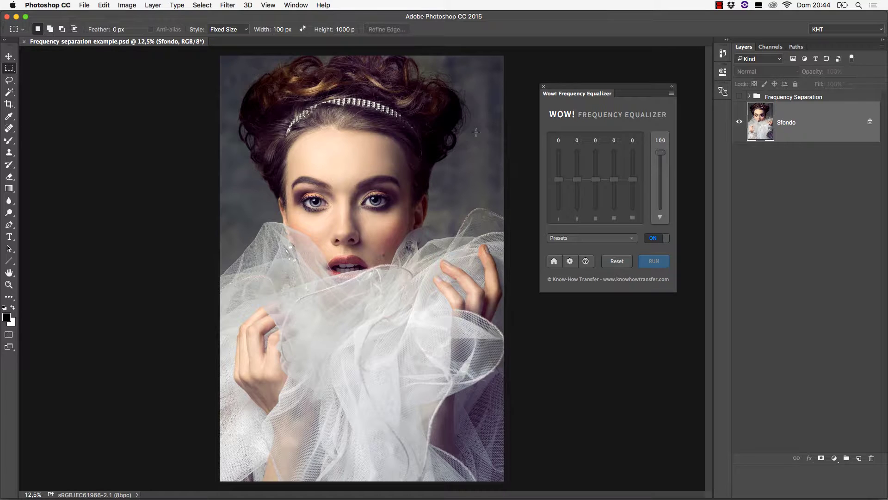
left_click(544, 87)
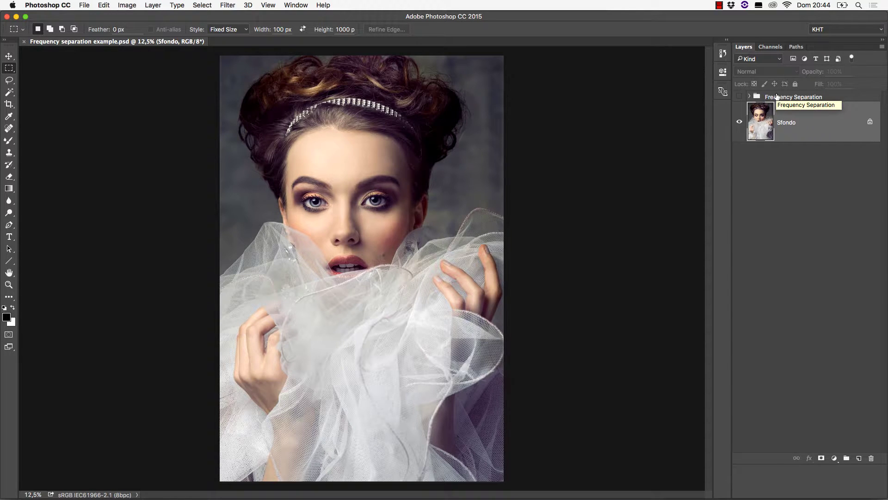
Show and expand the Frequency Separation group, toggle it to end hidden, and select Clone Stamp.
left_click(739, 96)
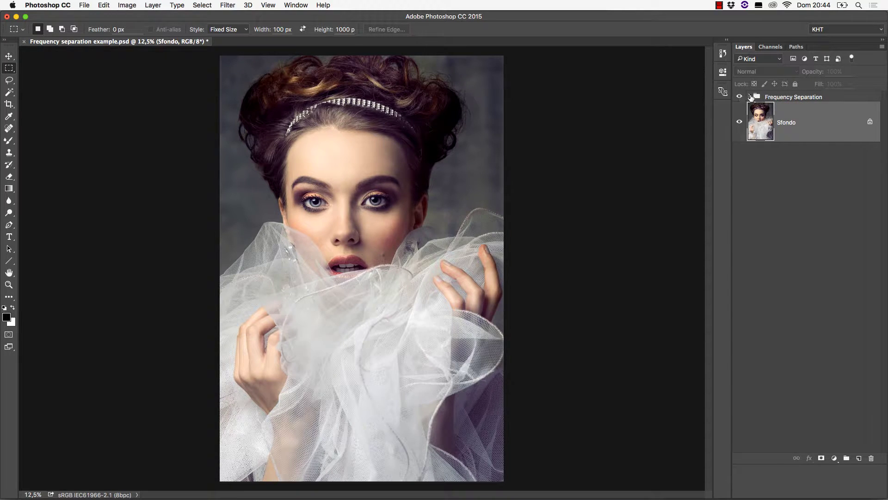
left_click(749, 96)
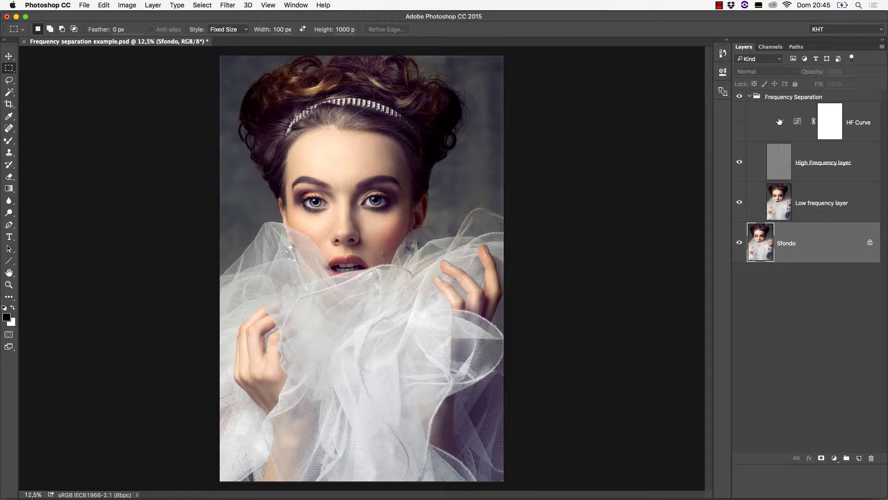
left_click(740, 97)
left_click(740, 97)
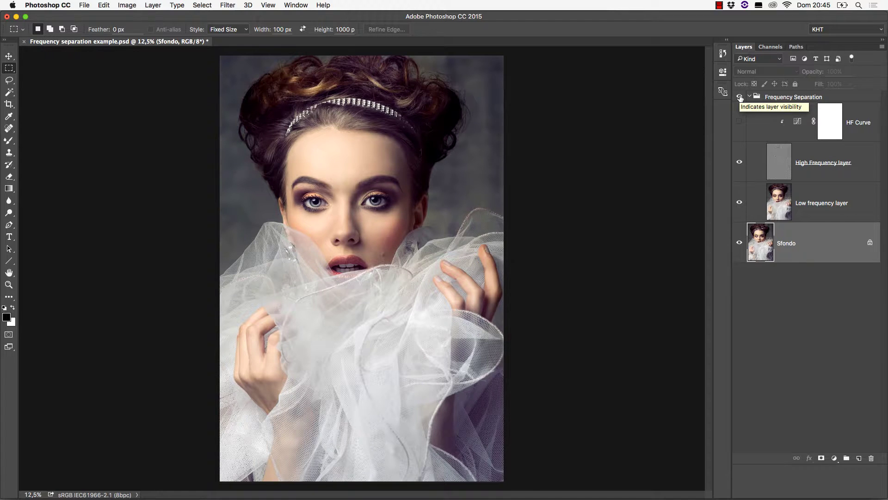
left_click(740, 97)
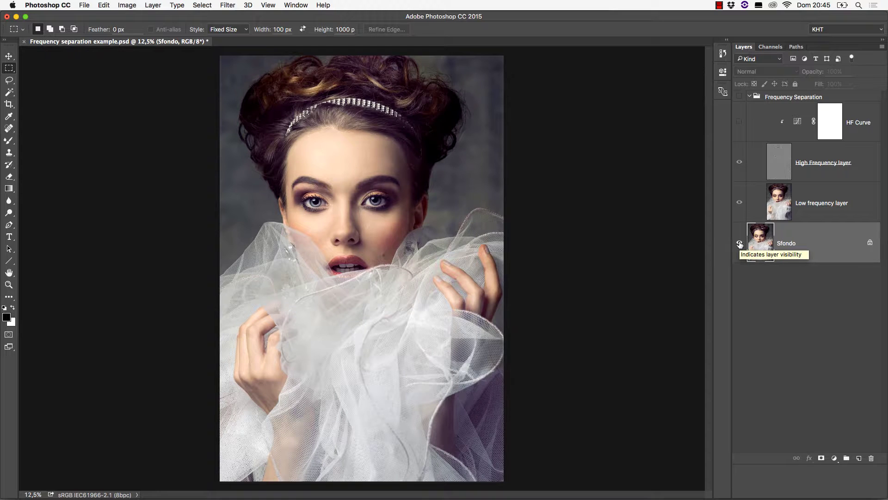
left_click(9, 152)
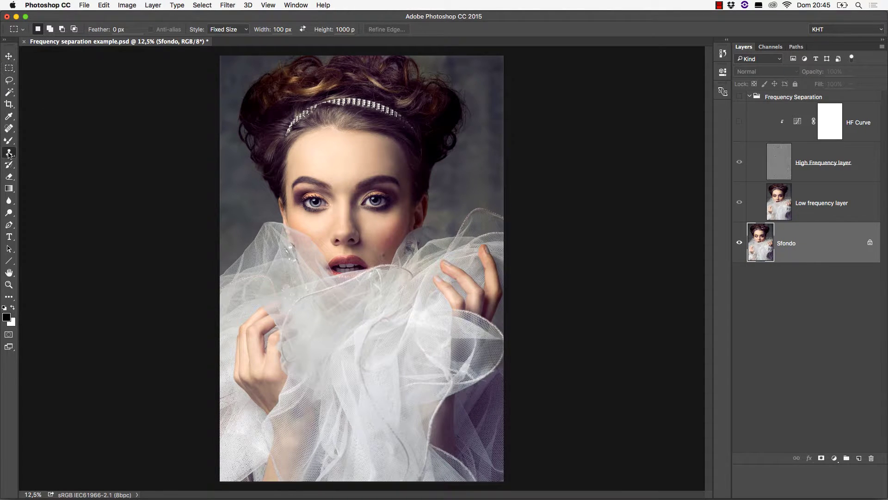
Sample the model's left eye and stamp a copy onto her forehead on Sfondo.
left_click(313, 202, "alt")
left_click_drag(333, 175, 342, 162)
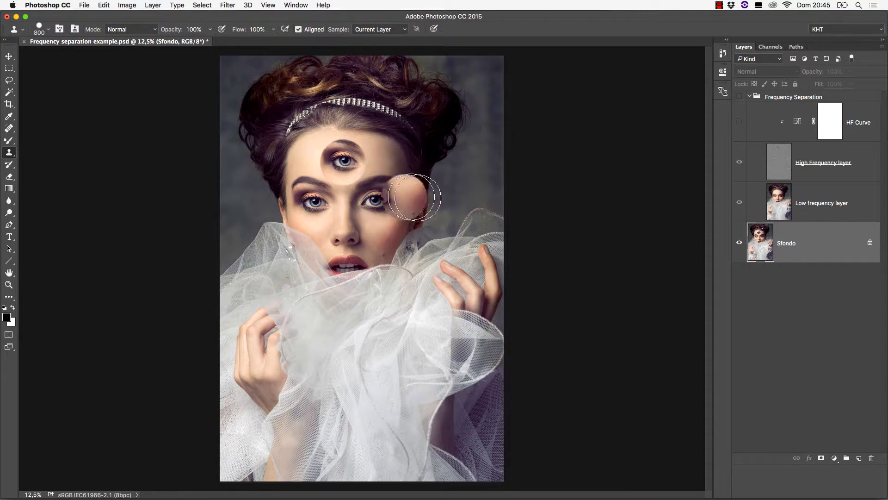
Hide Sfondo, view Low frequency and High Frequency layers separately, then both together.
left_click(740, 243)
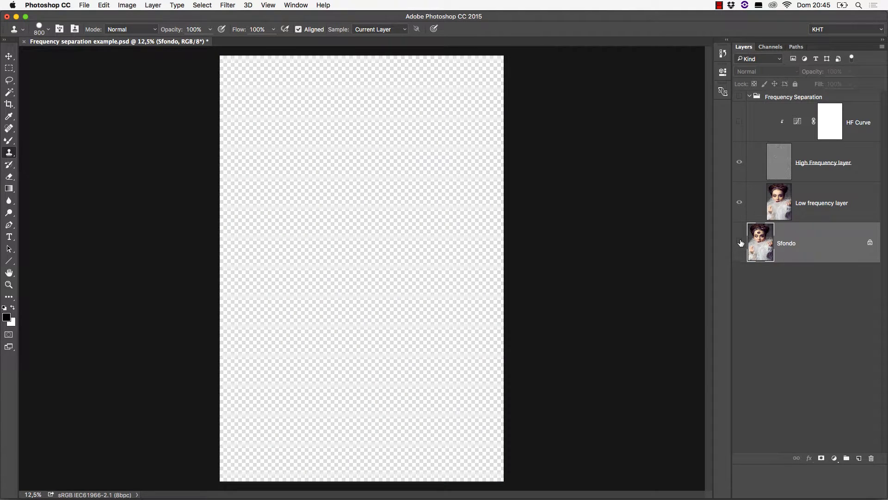
left_click(739, 204, "alt")
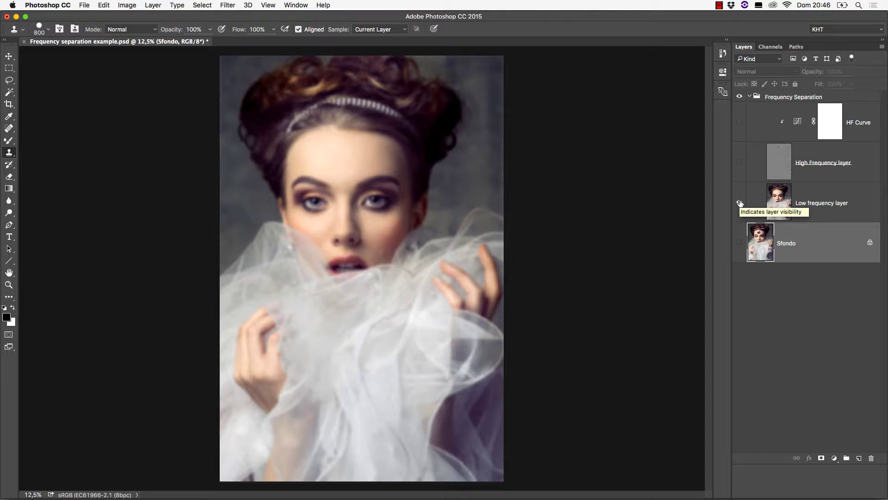
left_click(740, 165, "alt")
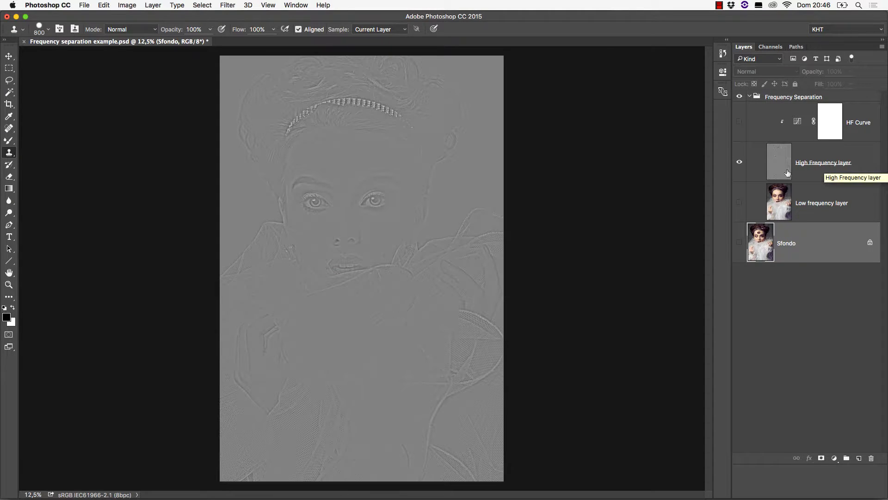
left_click(740, 162)
left_click(739, 203)
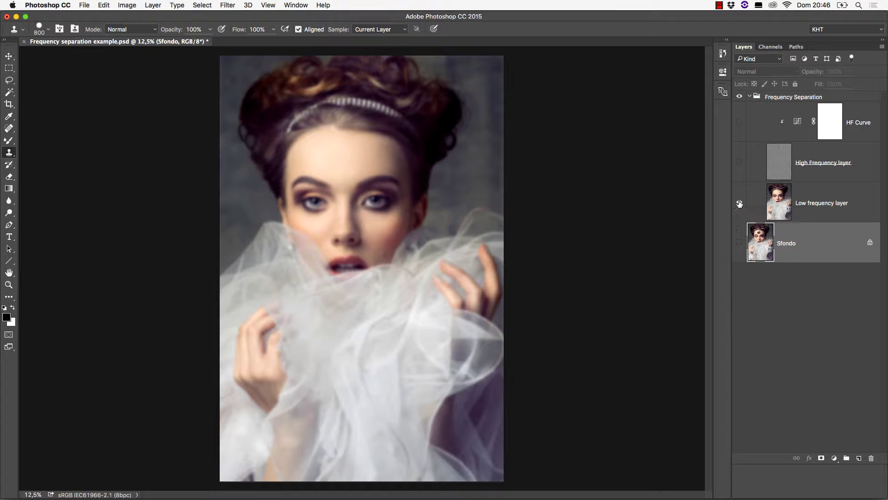
left_click(739, 164)
On the High Frequency layer, sample the left eye and clone its texture onto the forehead.
left_click(833, 164)
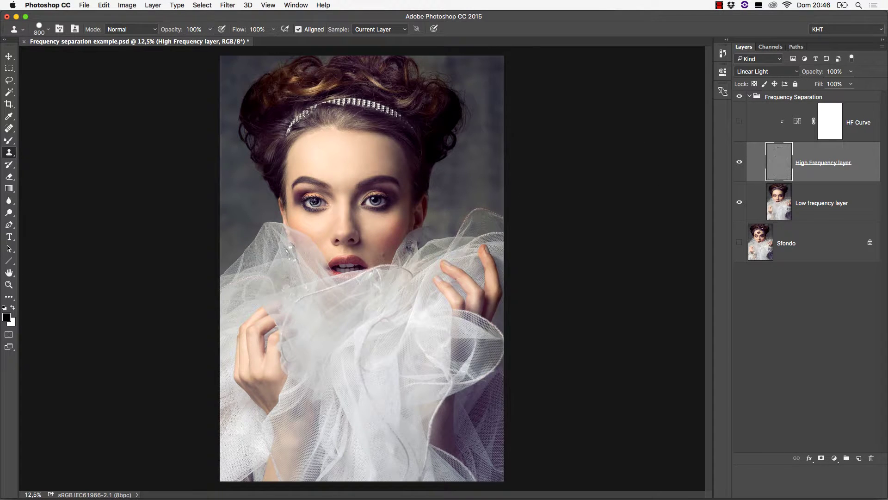
left_click(314, 202, "alt")
left_click_drag(351, 159, 341, 158)
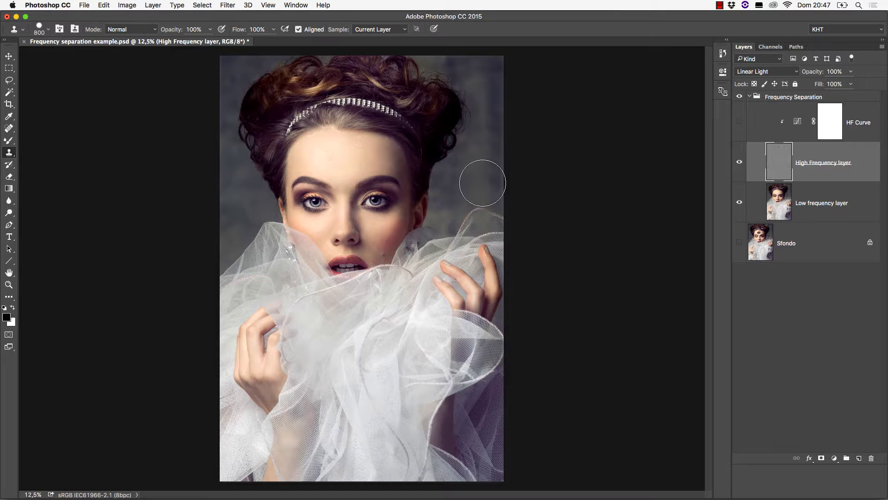
Turn on HF Curve and raise its curve's black point to lift the shadows.
left_click(739, 121)
left_click(798, 123)
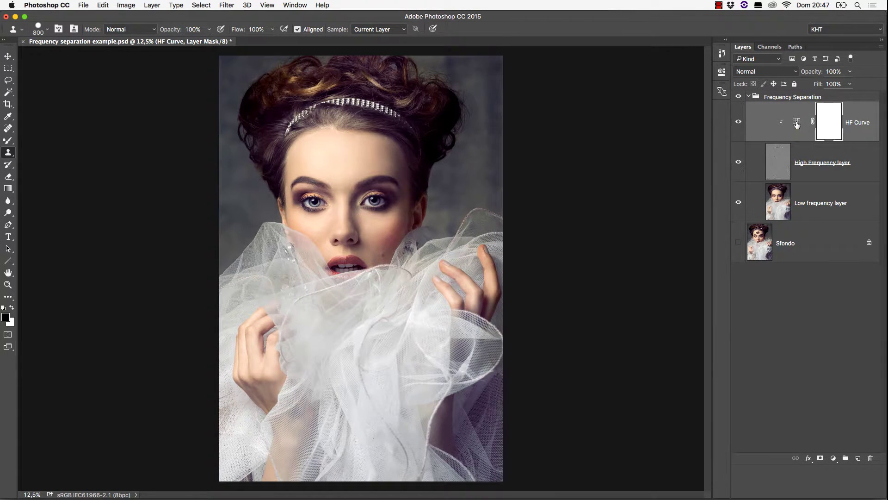
double_click(796, 123)
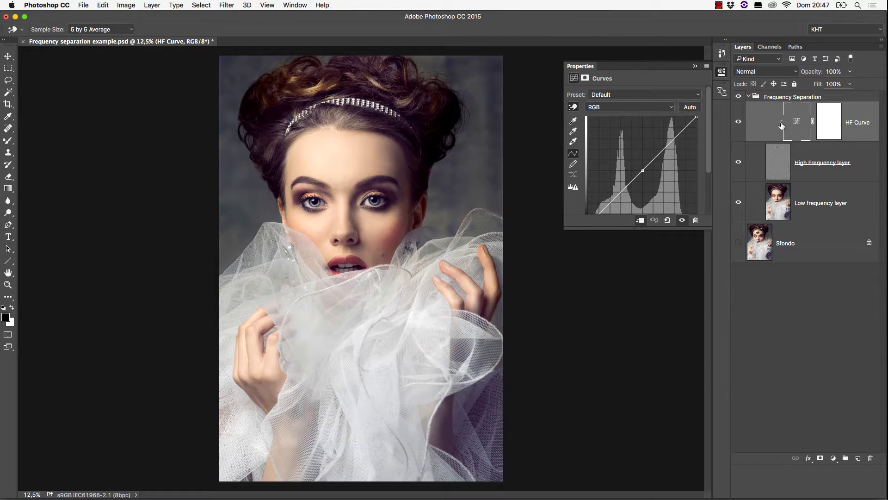
left_click_drag(642, 228, 643, 250)
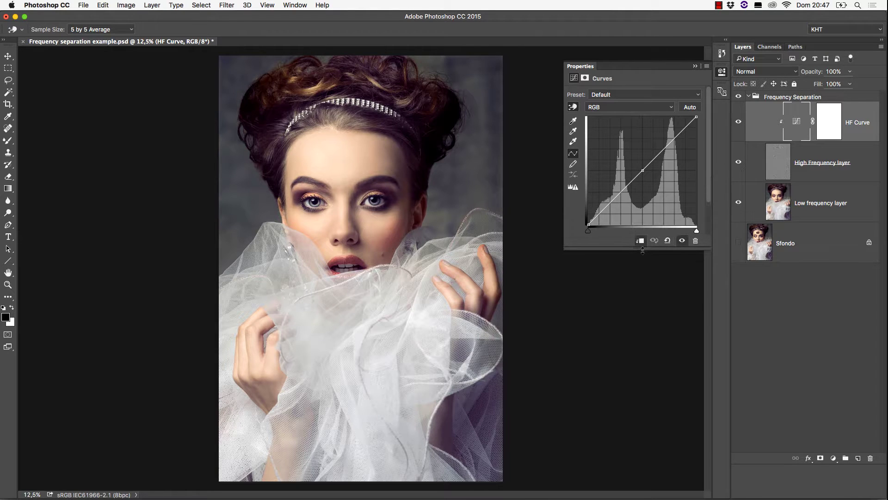
left_click_drag(587, 230, 570, 248)
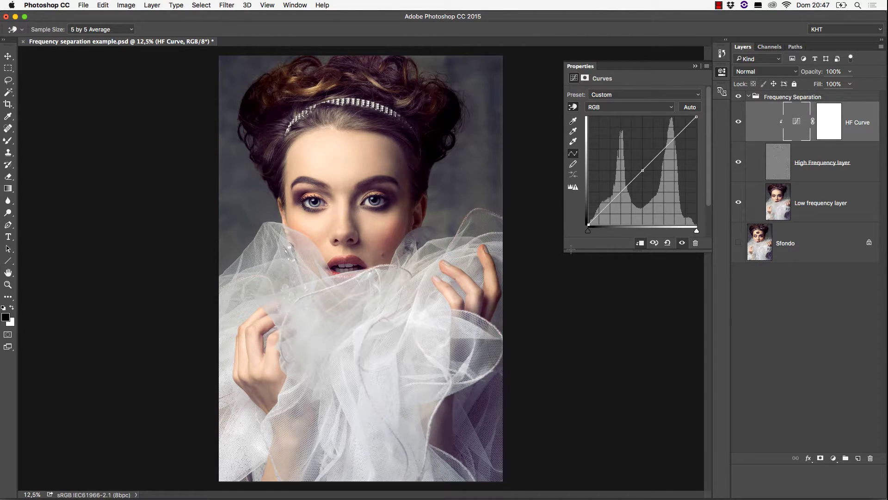
left_click_drag(570, 250, 550, 194)
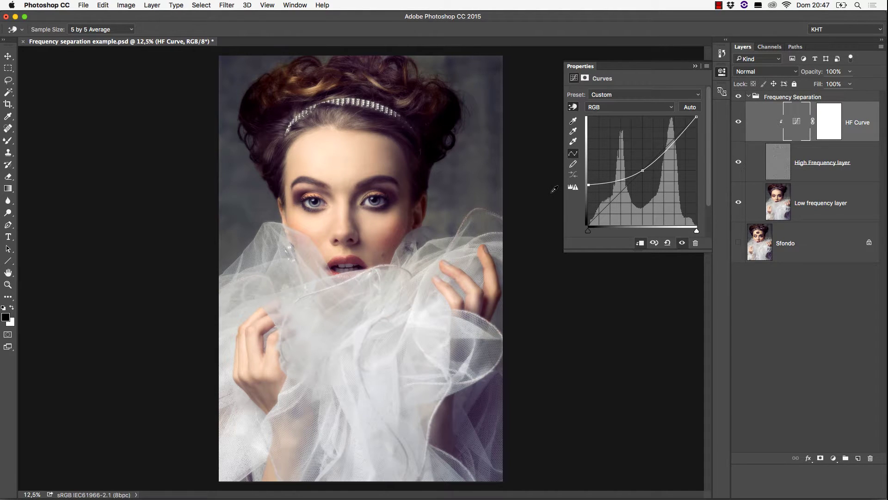
Zoom to 25% on the face and toggle HF Curve off and on to compare.
key("super+plus")
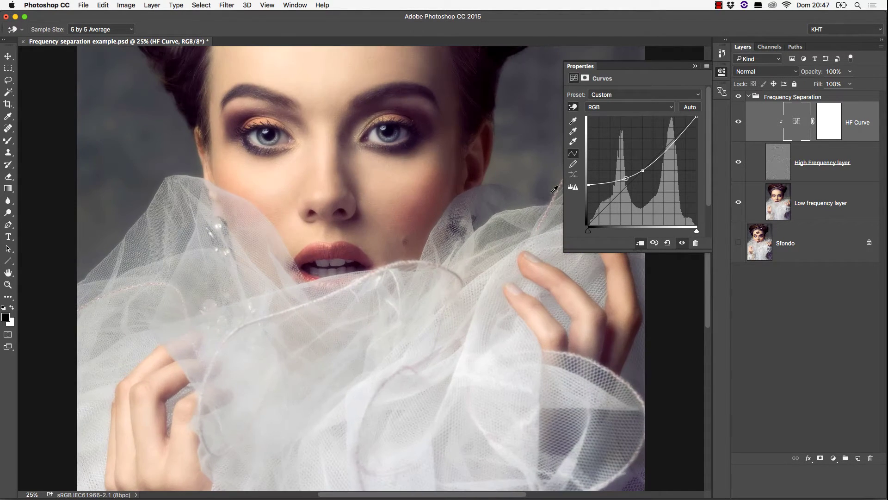
left_click_drag(393, 140, 411, 185)
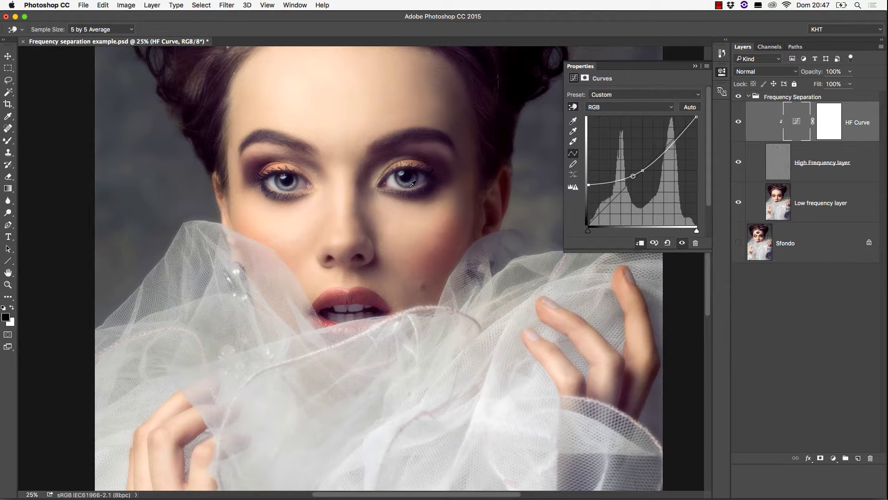
left_click(683, 243)
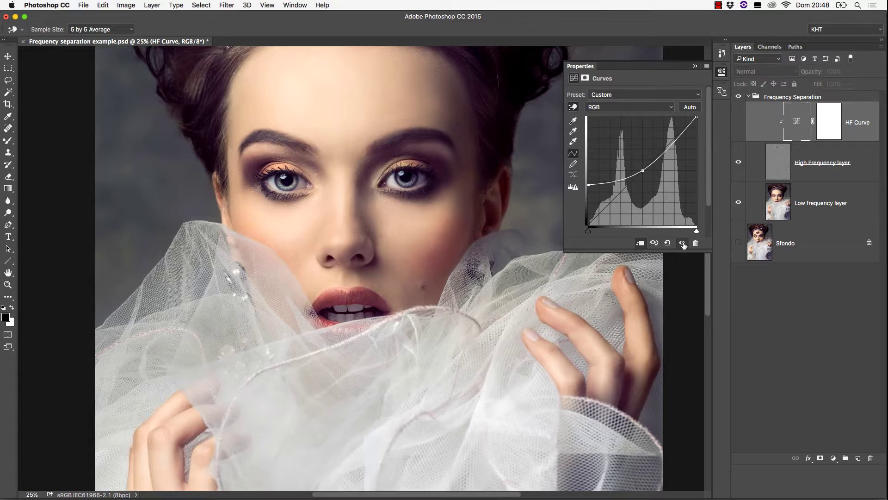
left_click(682, 243)
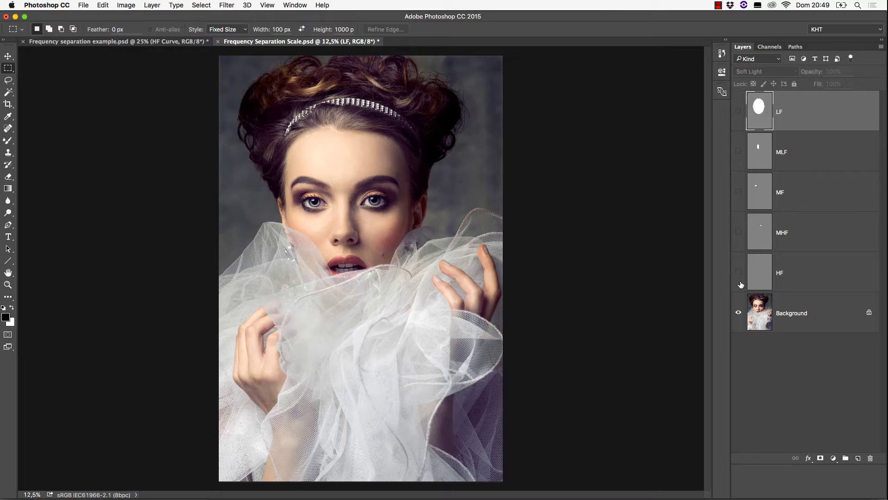
At 25% on the face, turn on the HF, MHF, MF, MLF and LF layers in turn.
key("super+plus")
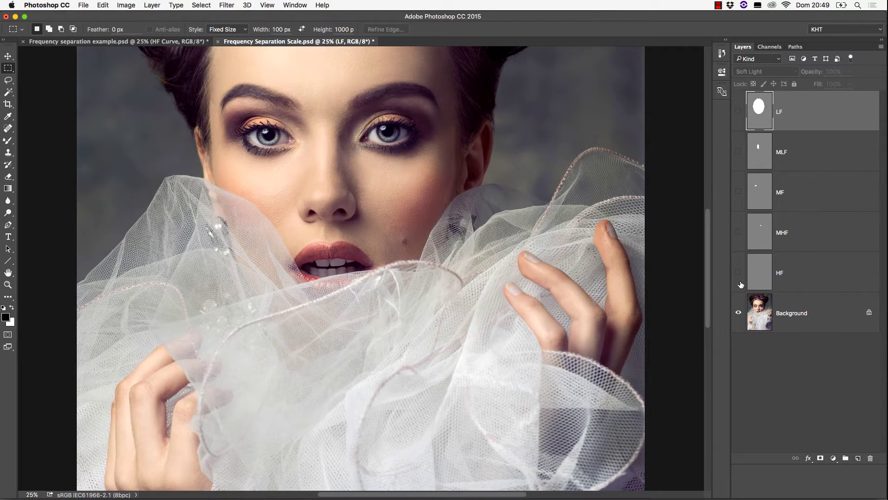
left_click_drag(414, 190, 429, 209)
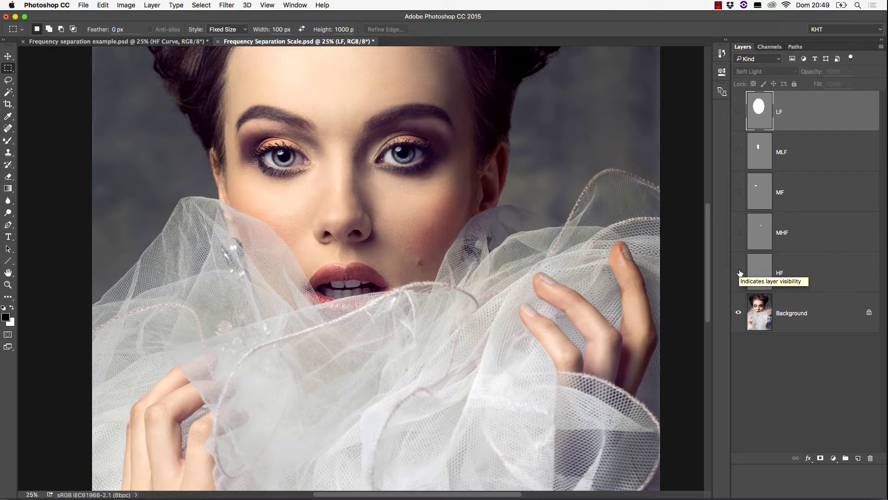
left_click(738, 272)
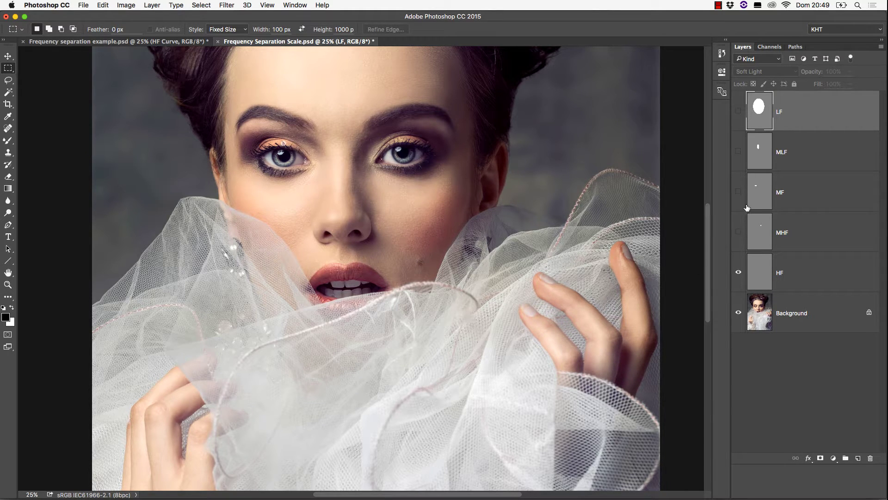
left_click(739, 233)
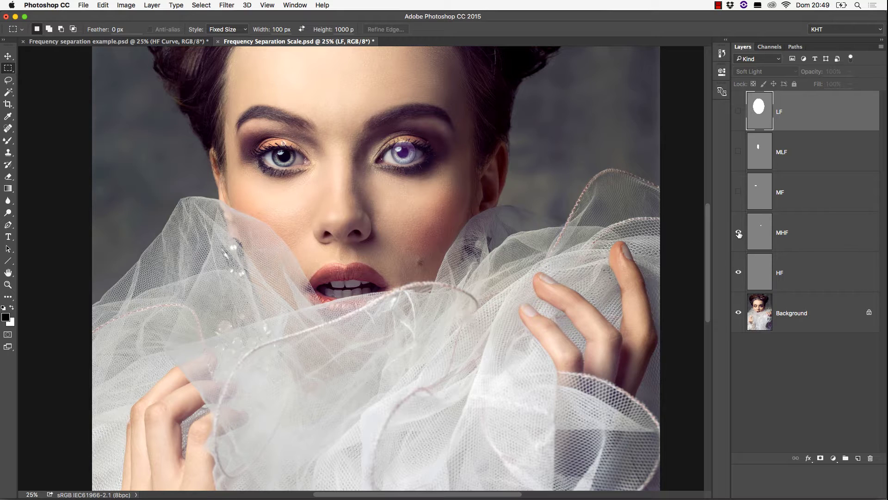
left_click(738, 193)
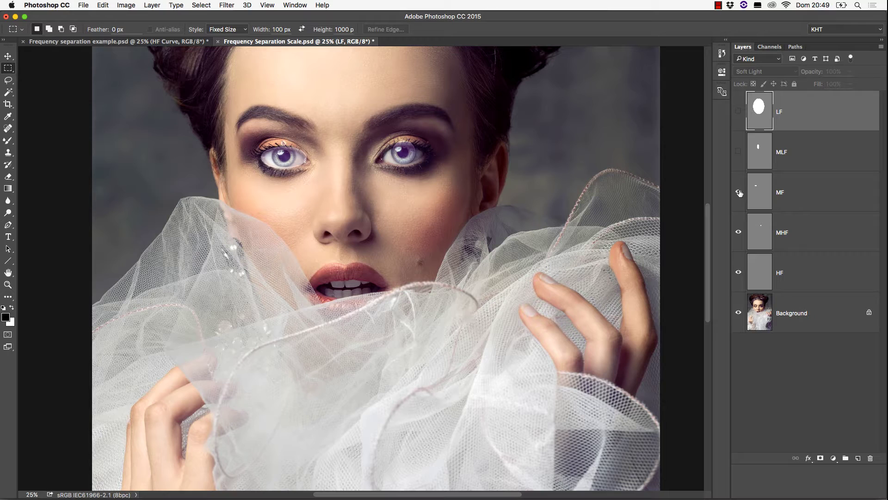
left_click(739, 152)
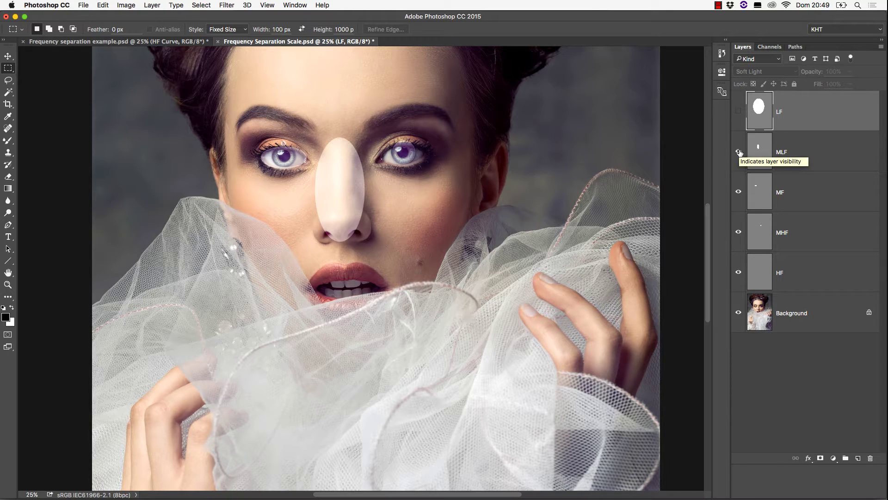
left_click(739, 111)
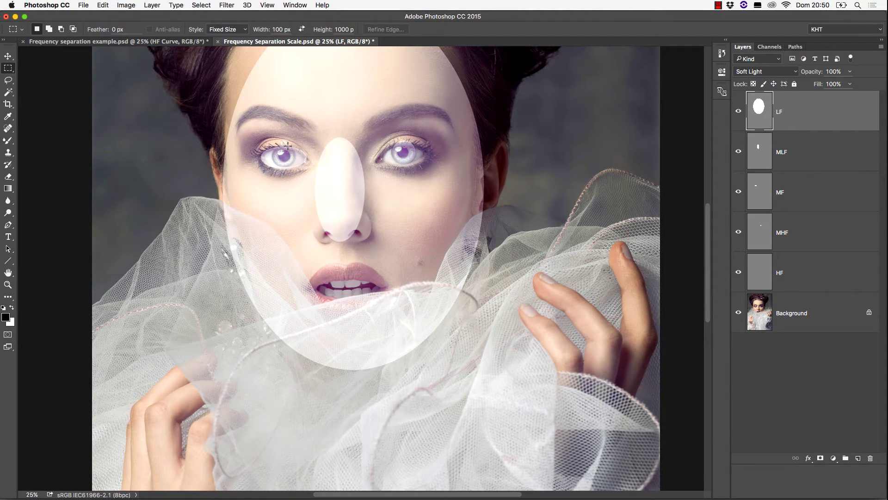
Choose Window > Extensions > Wow! Frequency Equalizer to display the extension panel.
left_click(294, 5)
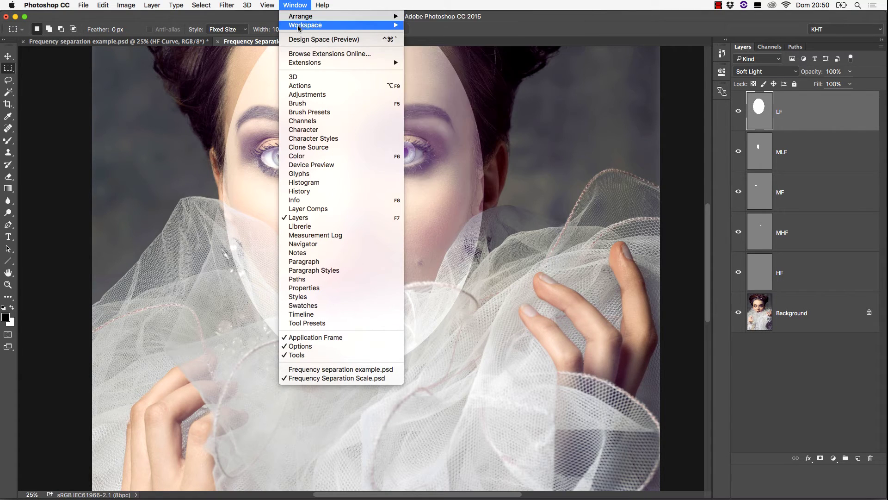
mouse_move(295, 65)
left_click(455, 134)
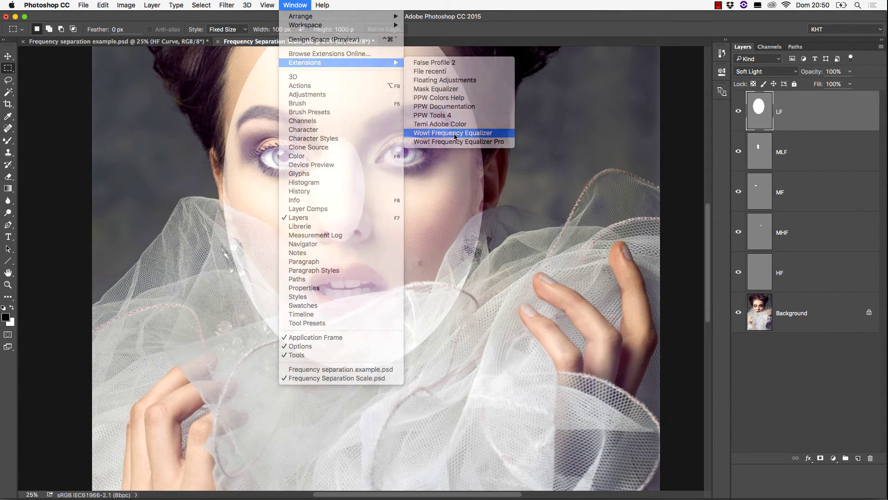